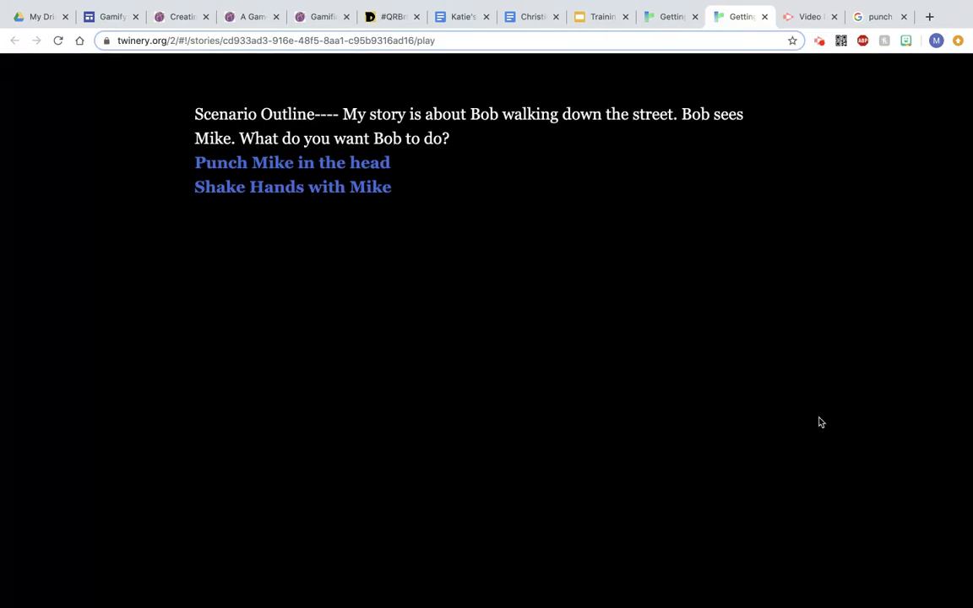
Close the story preview and check which tag is assigned to the Starting Point passage, without adding another tag.
left_click(764, 16)
mouse_move(67, 157)
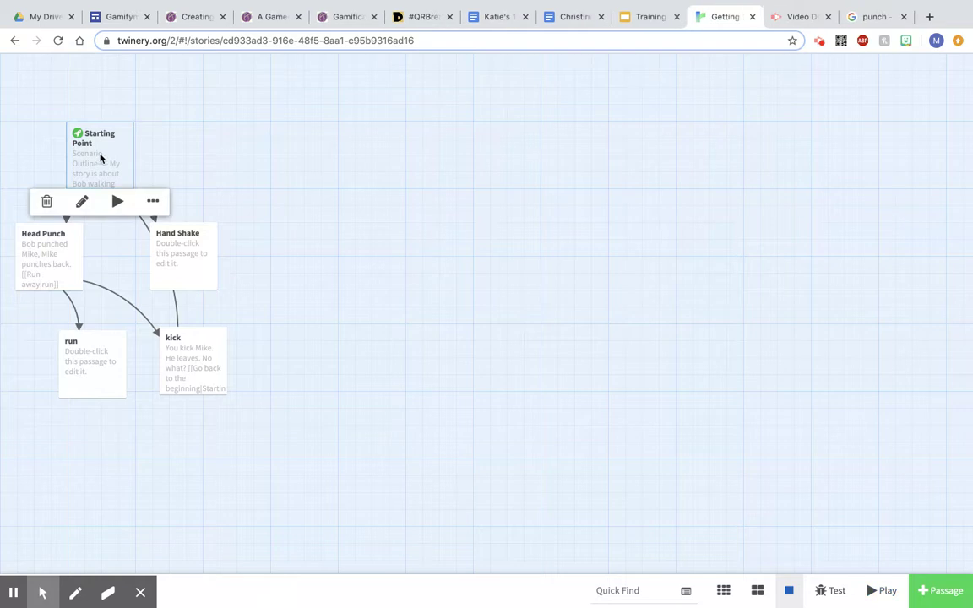
double_click(100, 157)
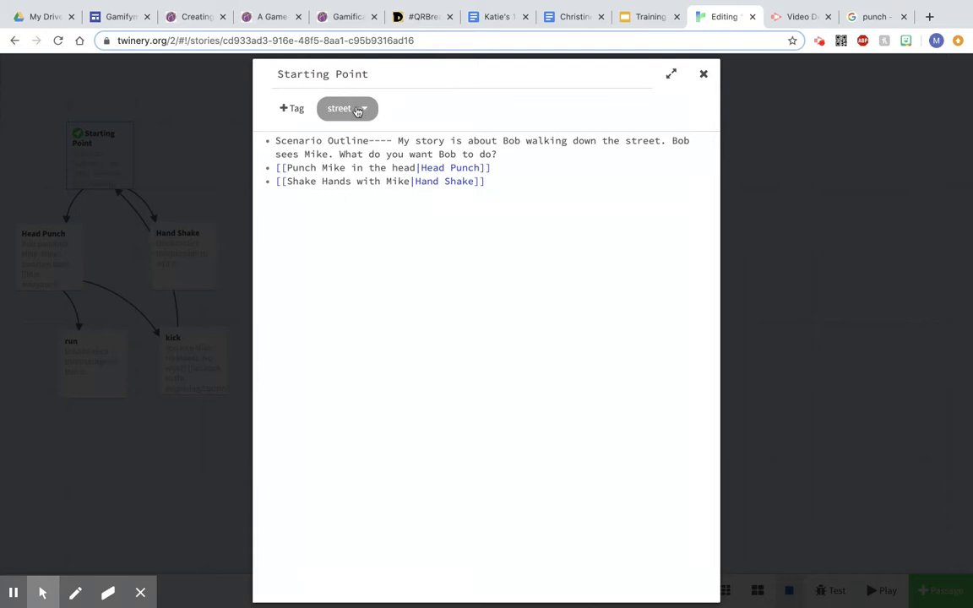
left_click(288, 110)
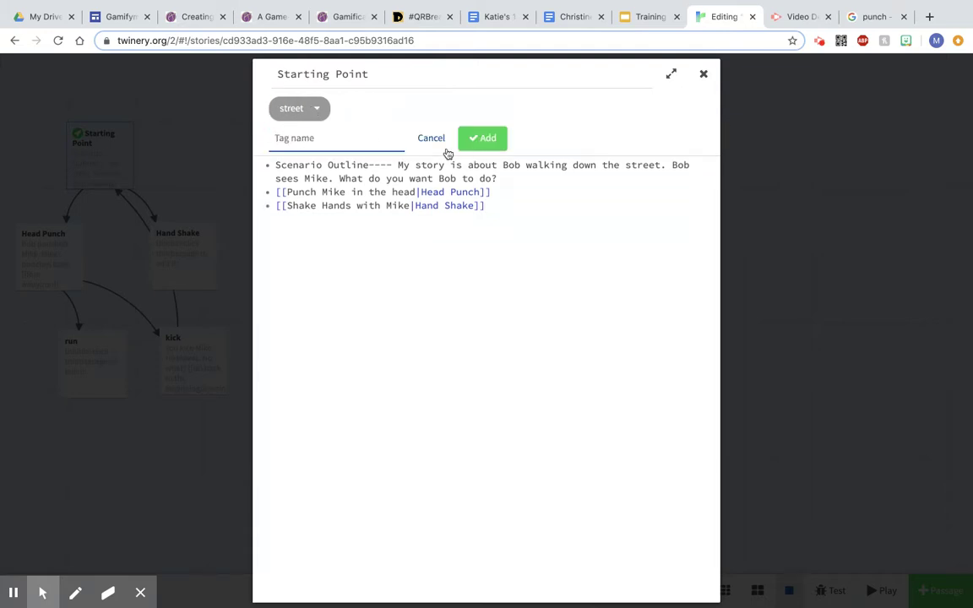
left_click(434, 138)
left_click(705, 75)
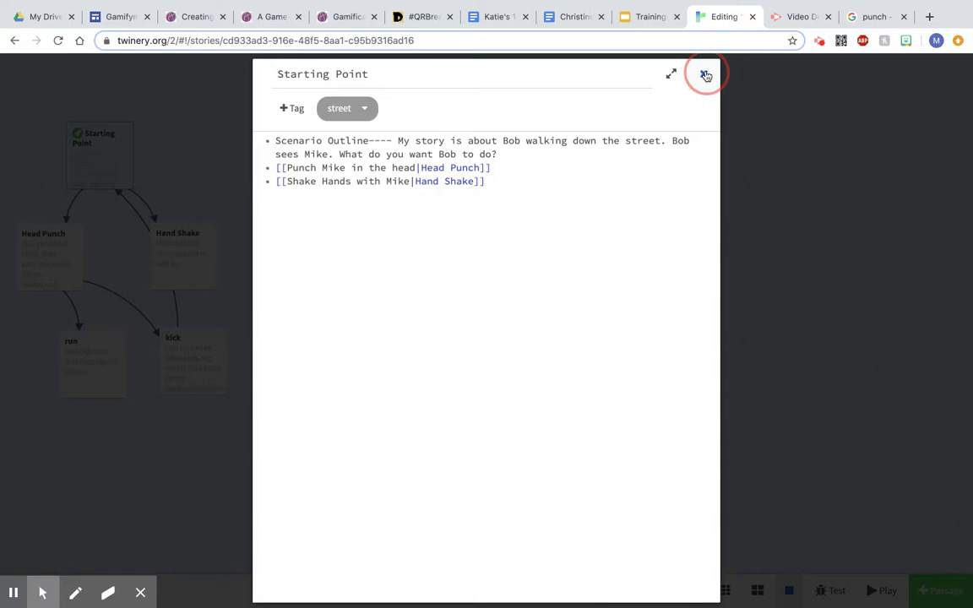
mouse_move(99, 170)
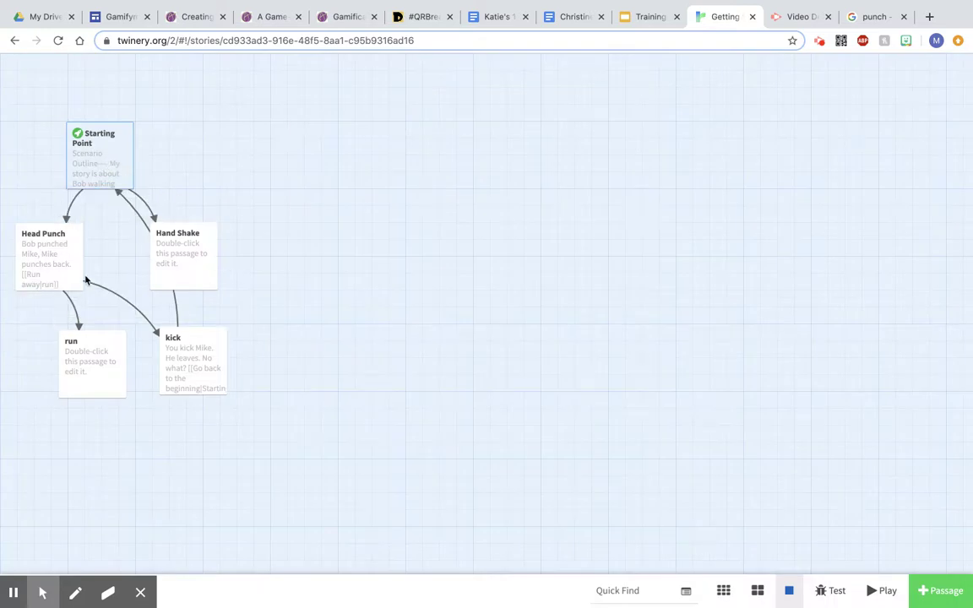
left_click(140, 592)
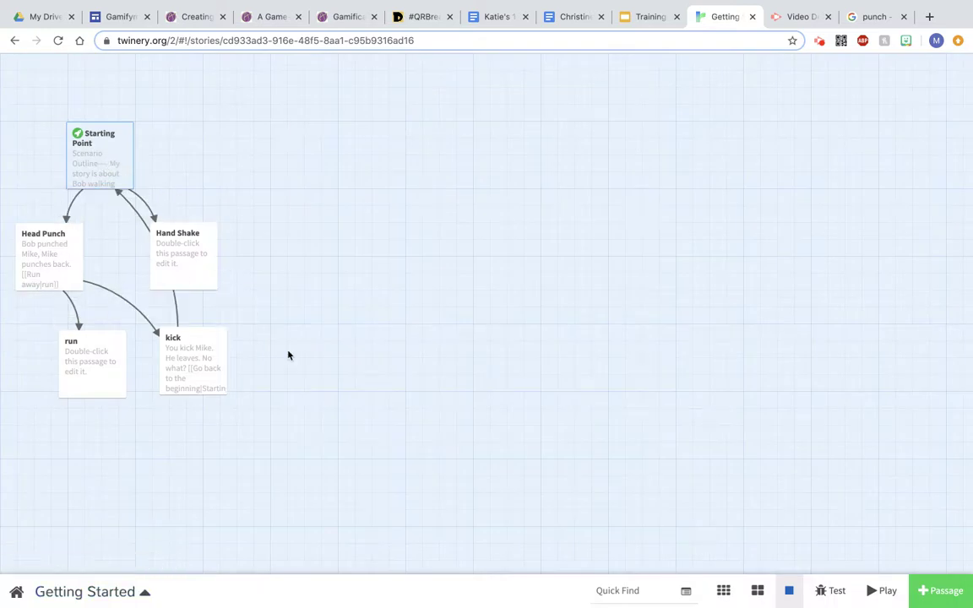
In the Twinery training guide slides, copy the tw-story background-image code from the Add Background Images section.
left_click(643, 17)
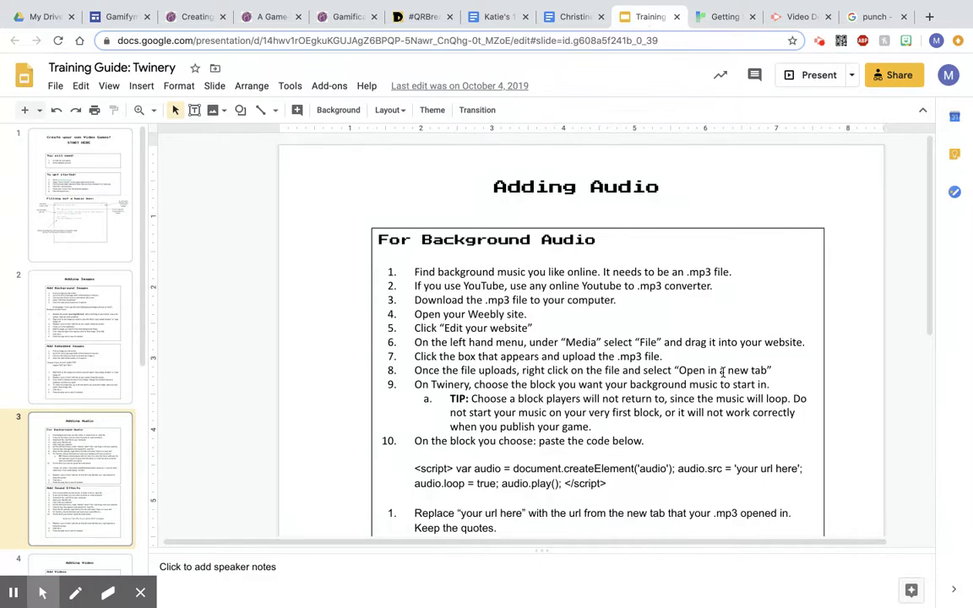
scroll(722, 372, "up", 3)
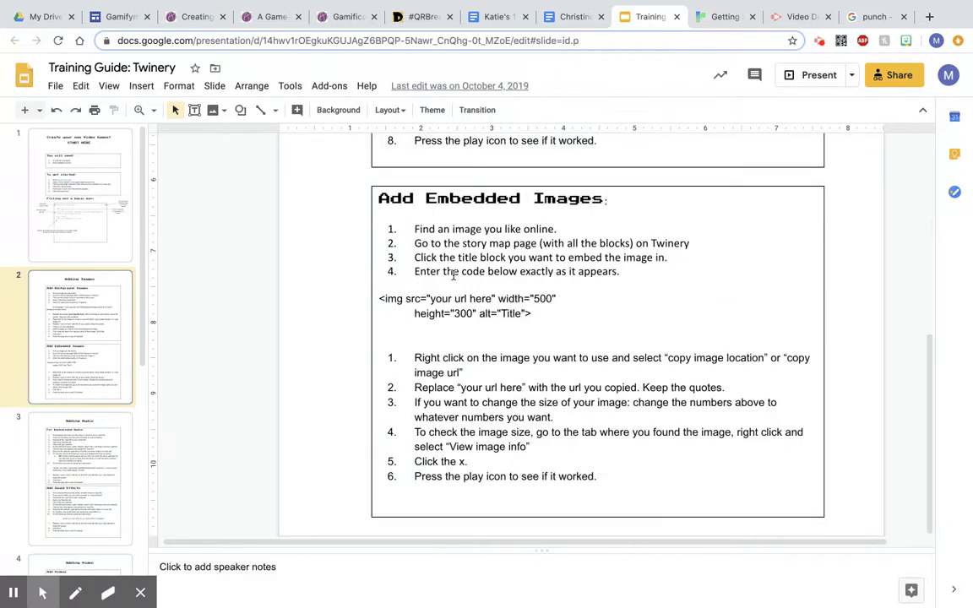
scroll(454, 274, "up", 5)
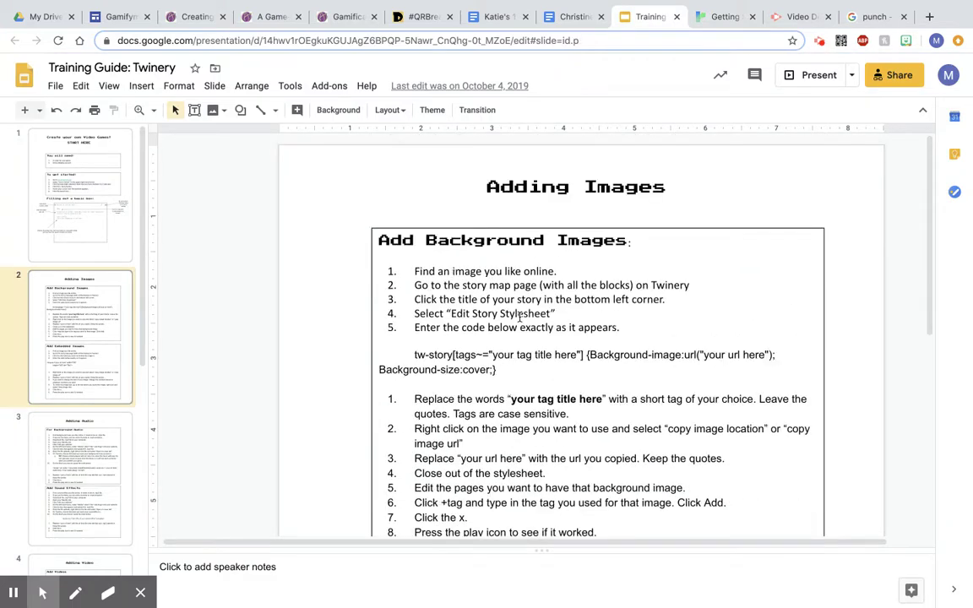
scroll(504, 321, "down", 1)
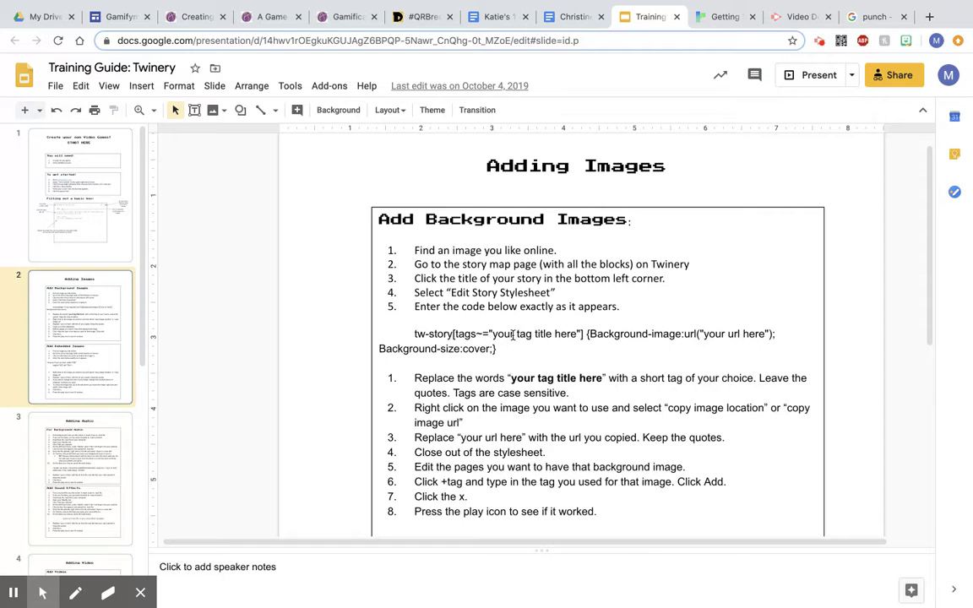
left_click_drag(503, 349, 414, 335)
key("super+c")
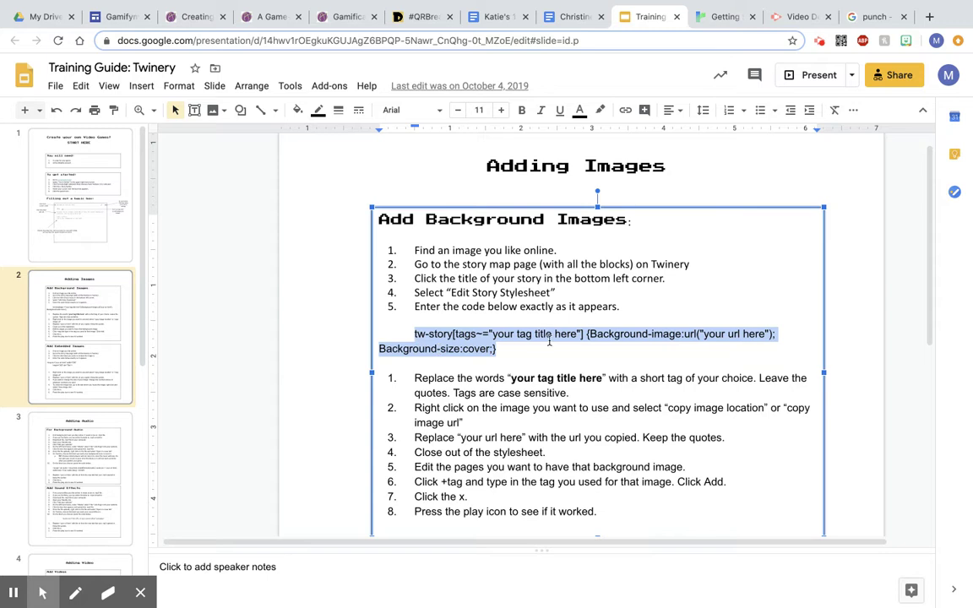
Switch back to Twine and paste the copied background-image code into the story's stylesheet.
left_click(714, 18)
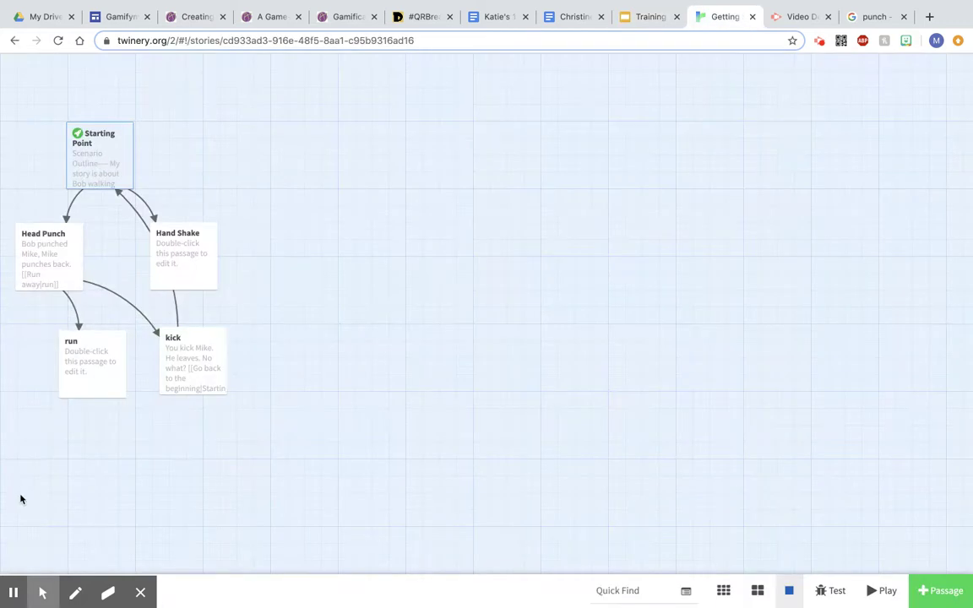
left_click(139, 594)
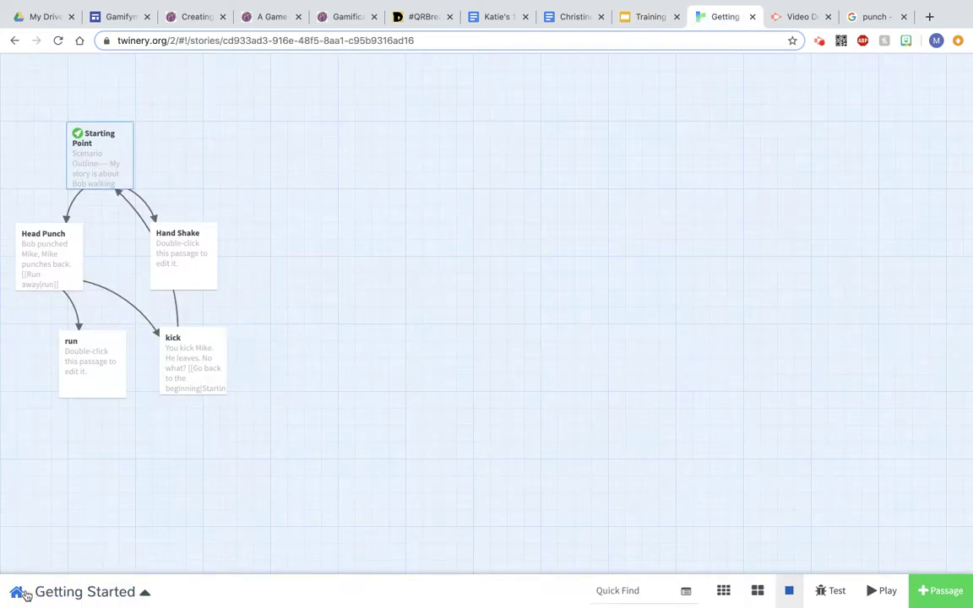
left_click(141, 592)
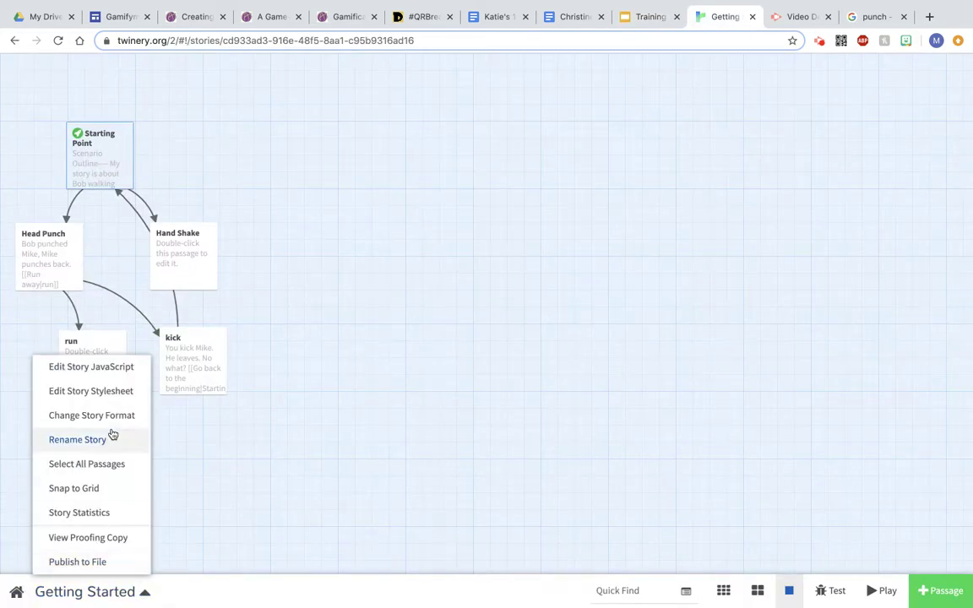
left_click(118, 393)
left_click(410, 161)
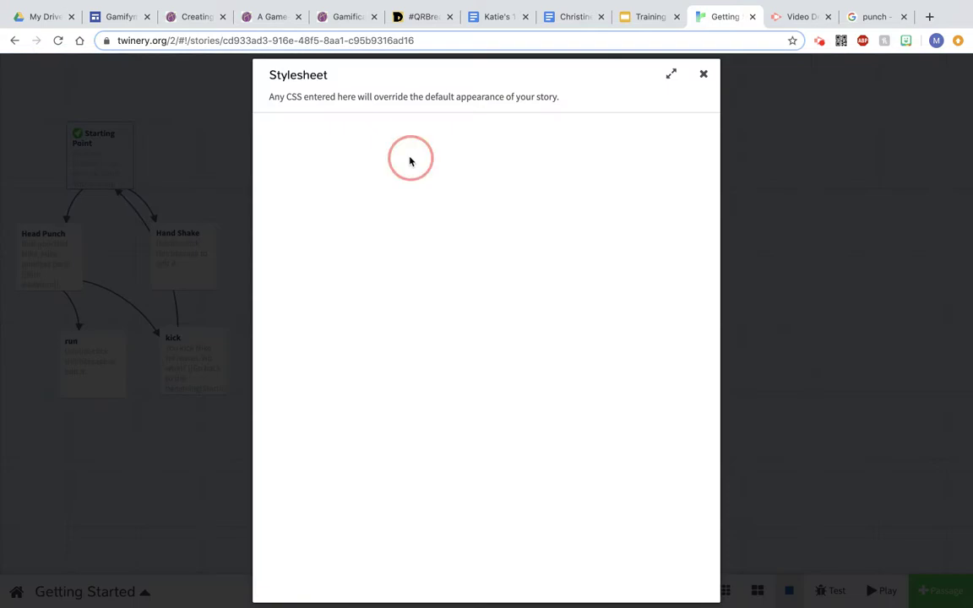
key("super+v")
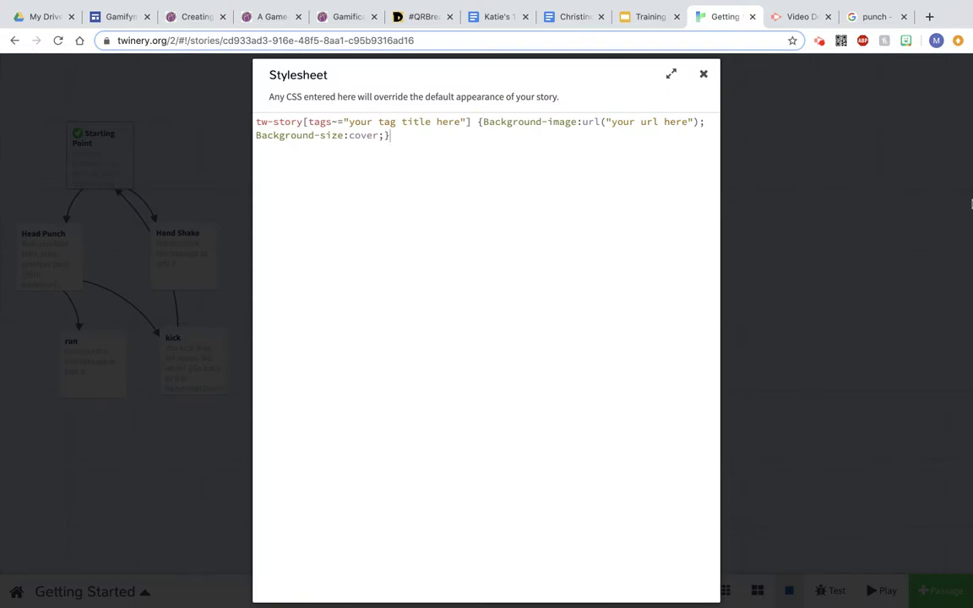
Replace the "your tag title here" placeholder in the stylesheet code with street.
mouse_move(349, 123)
left_mouse_down()
mouse_move(461, 128)
mouse_move(351, 122)
left_mouse_up()
left_click(457, 128)
key("BackSpace")
type("street")
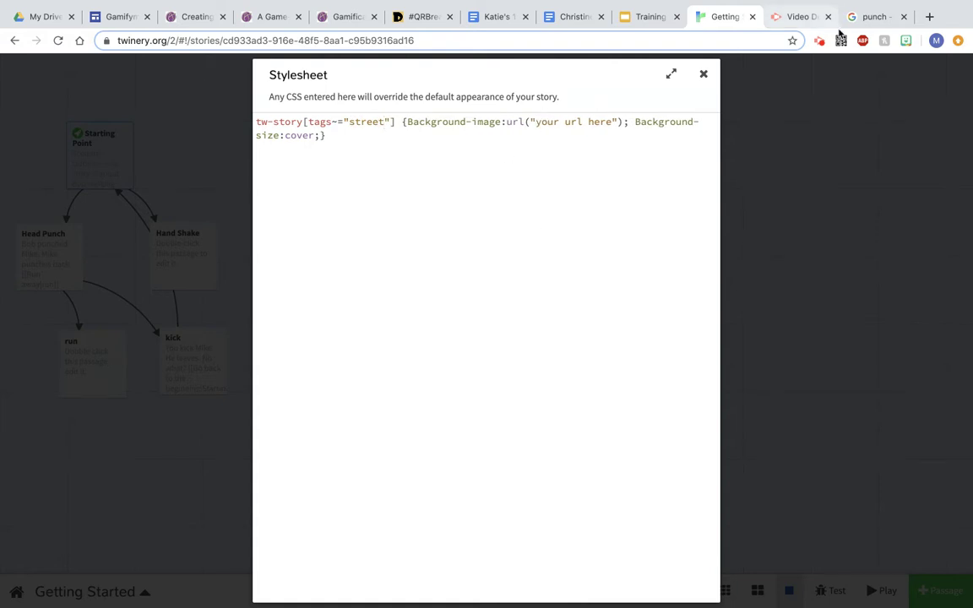
Search Google for "street" in a new tab, open the New York Post street photo and copy its image address.
left_click(929, 16)
type("street")
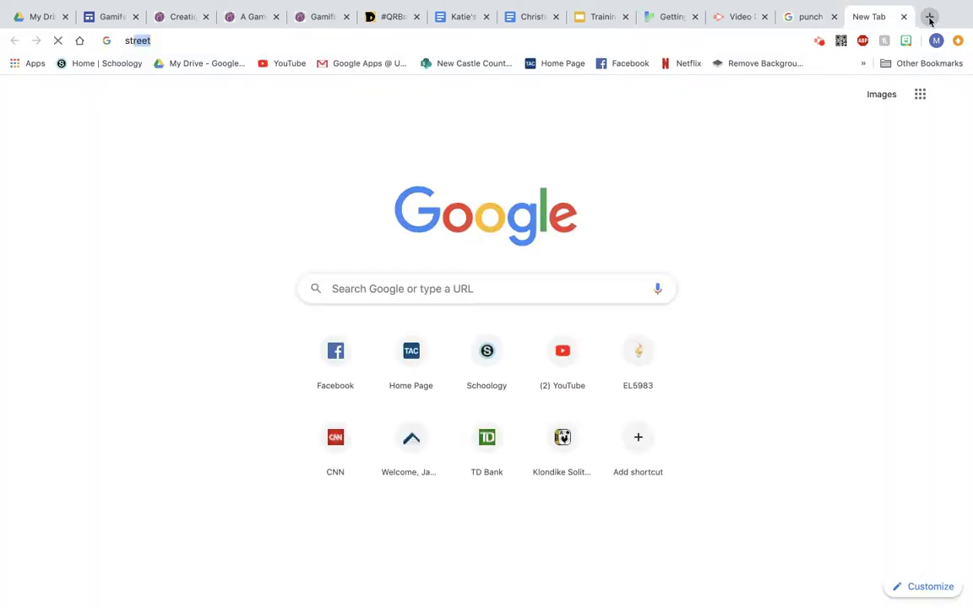
key("Return")
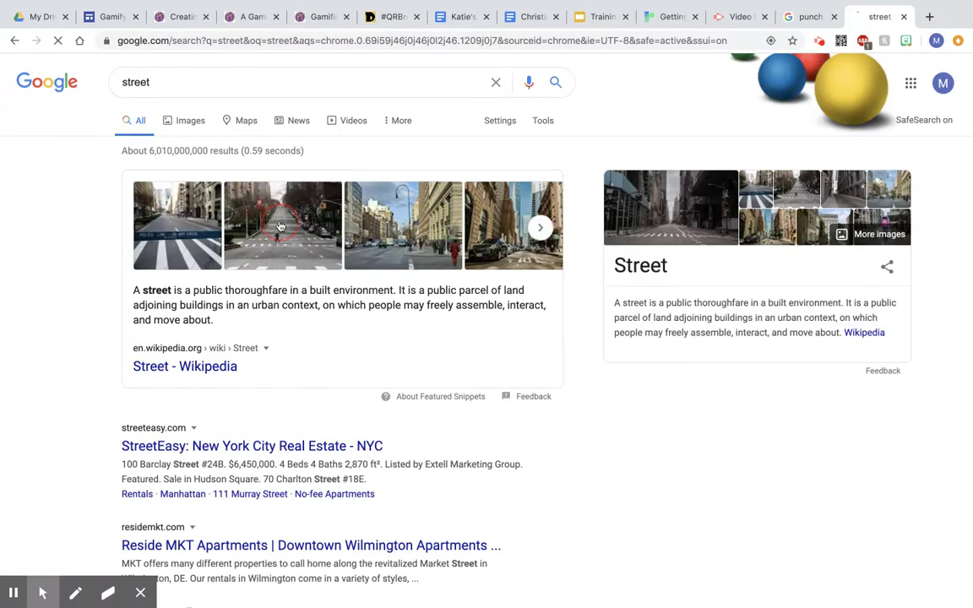
left_click(280, 227)
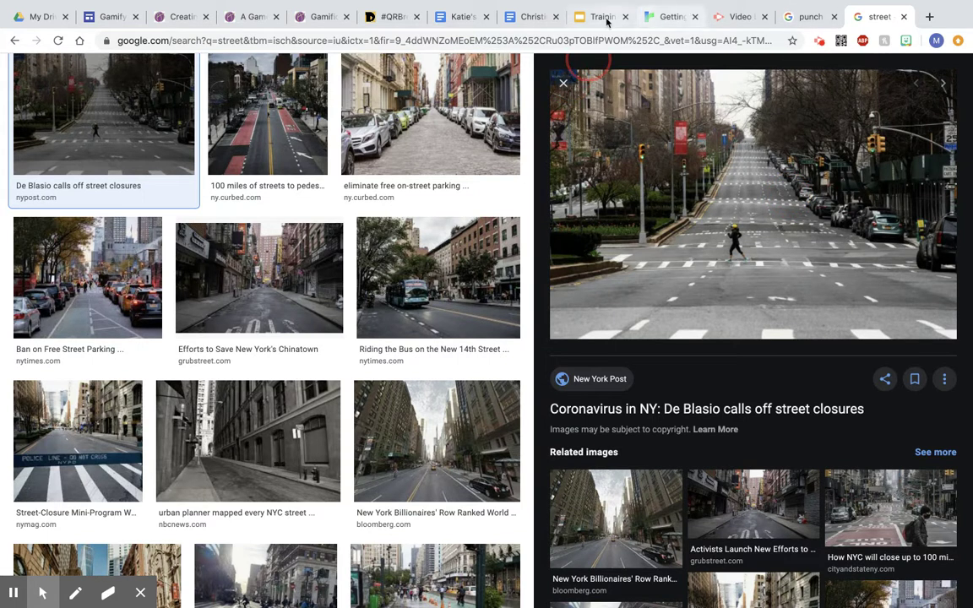
left_click(659, 16)
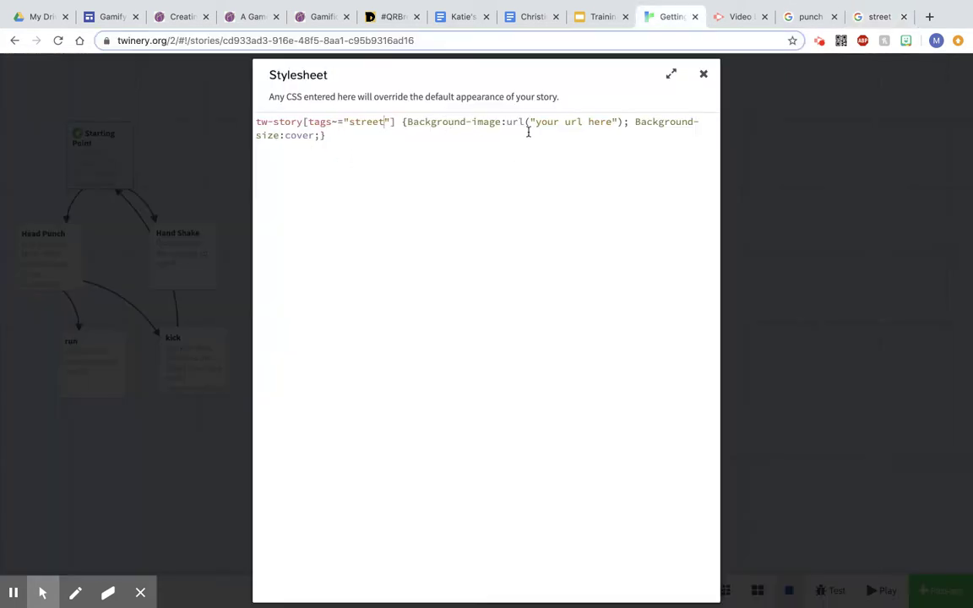
left_click_drag(537, 123, 610, 124)
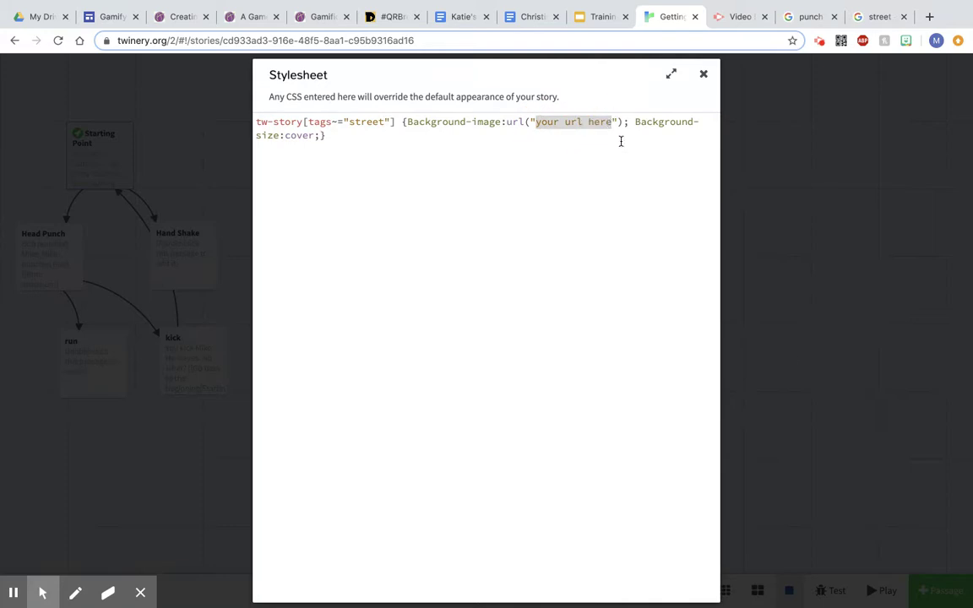
type("https://thenypost.files.wordpress.com/2020/04/street-closures-90.jpg?quality=80&strip=all&w=618&h=410&crop=1")
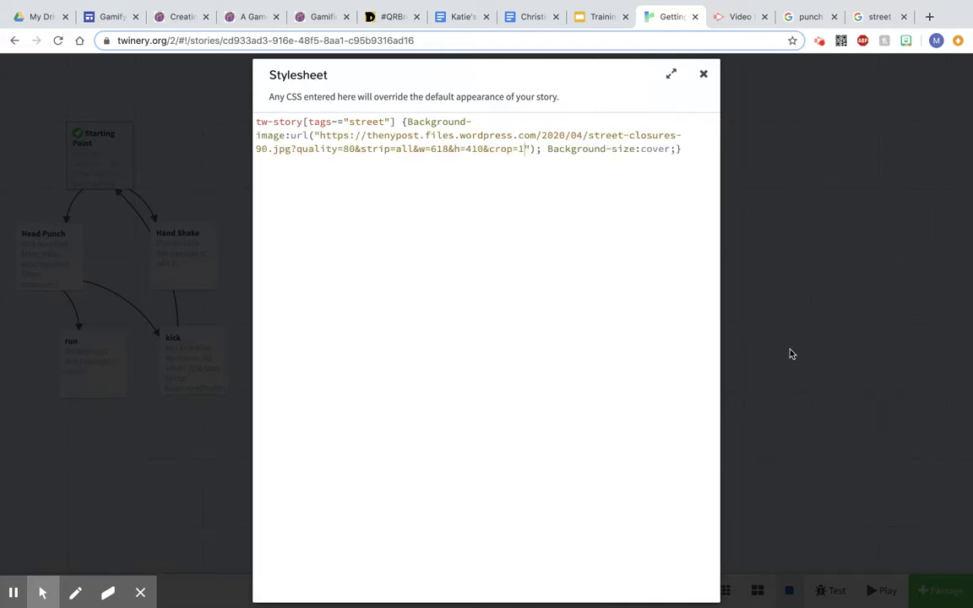
left_click(705, 76)
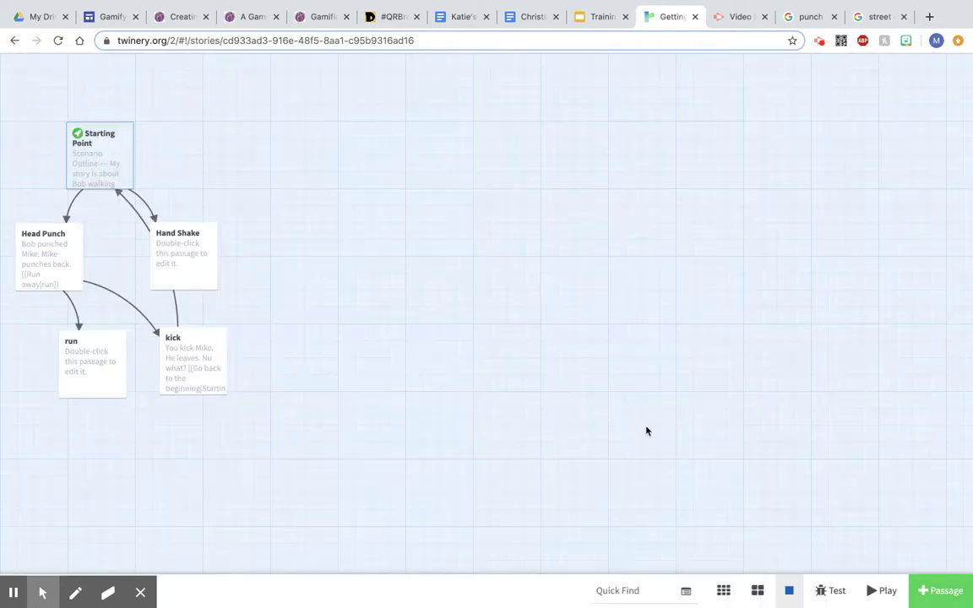
Play the story to check the background image along the head punch and run away choices, then close the preview.
left_click(883, 599)
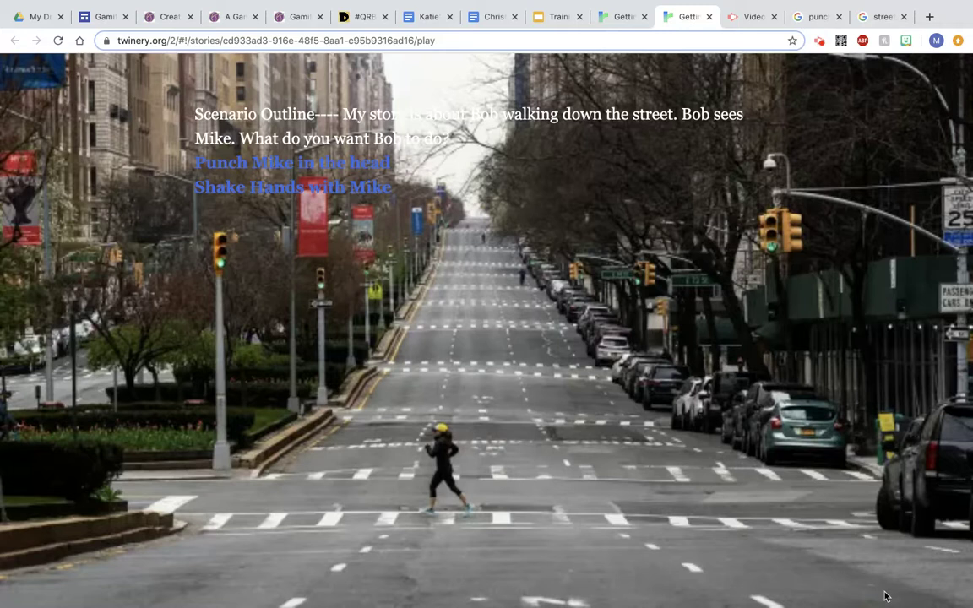
left_click(293, 163)
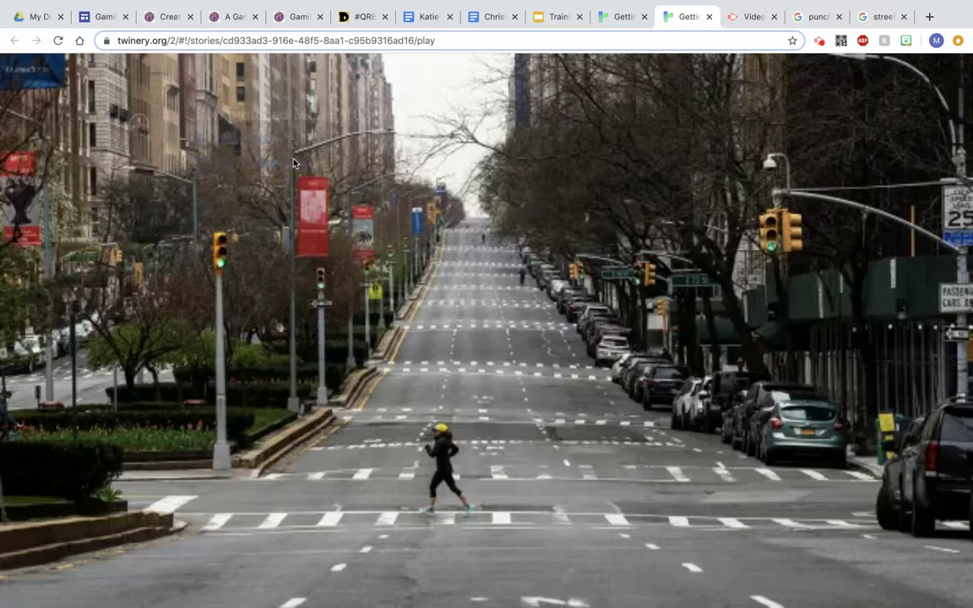
left_click(261, 144)
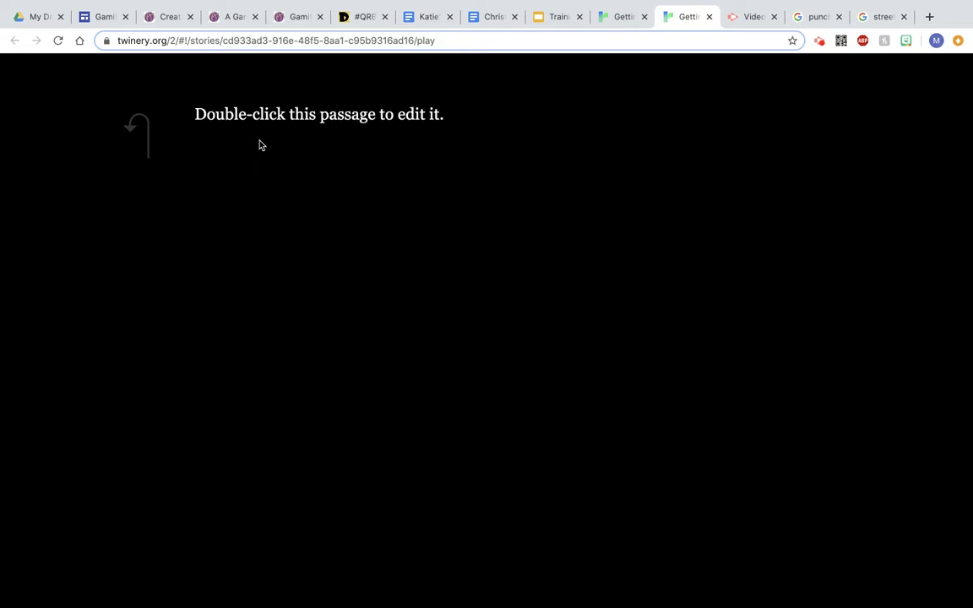
left_click(710, 16)
Add the tag street to the run passage and close the passage editor.
double_click(98, 369)
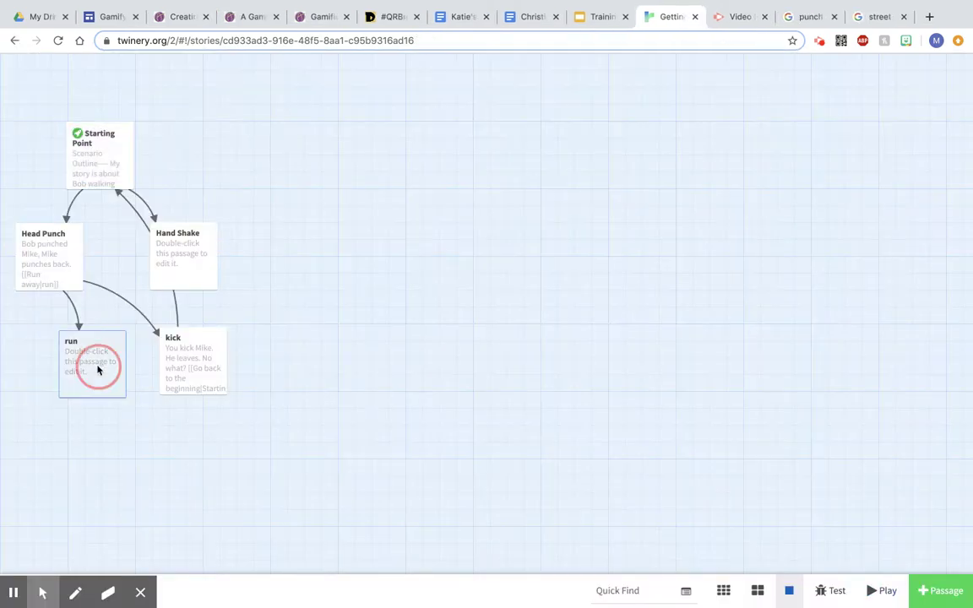
left_click(298, 109)
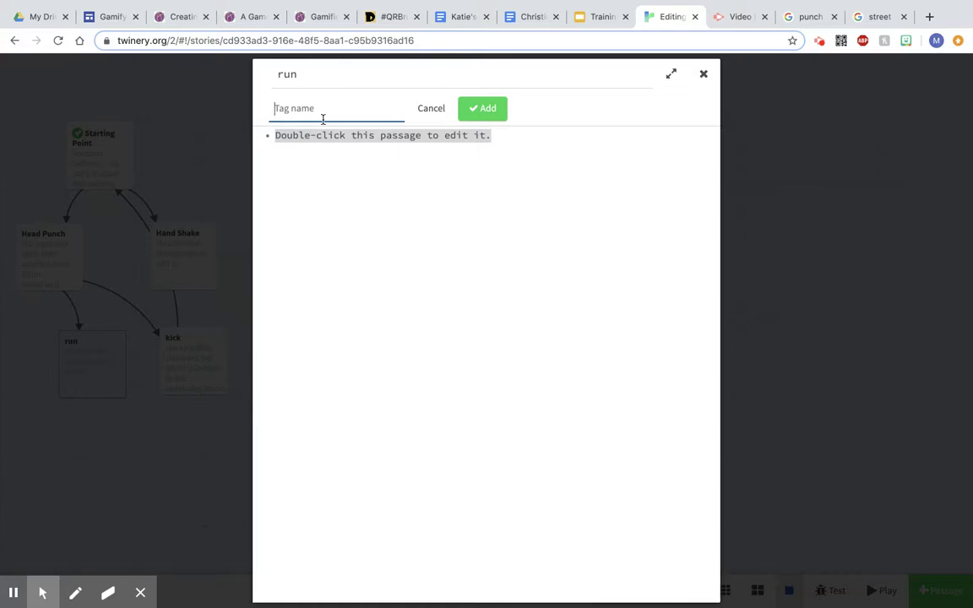
type("street")
left_click(480, 108)
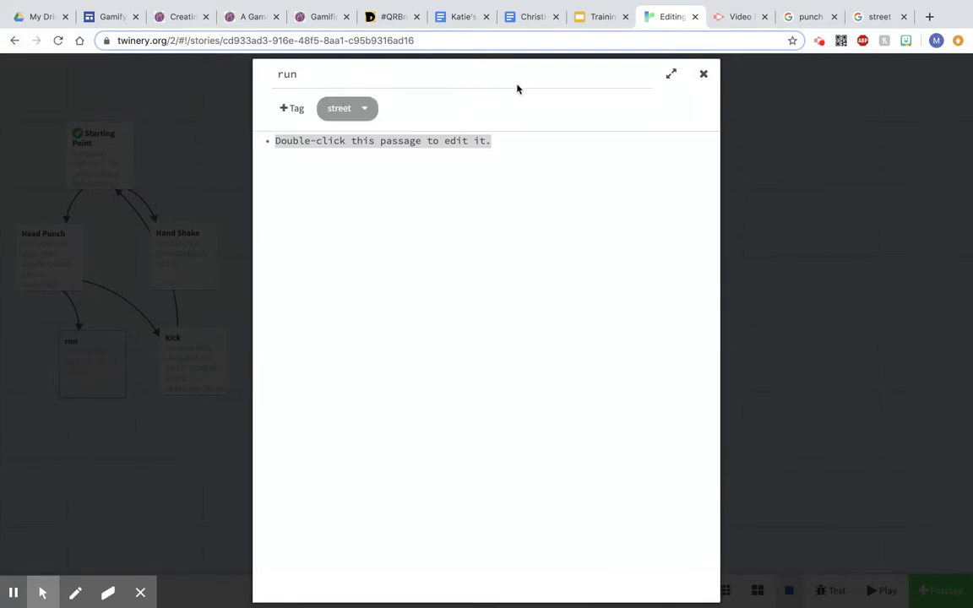
left_click(701, 76)
Add the tag street to the kick passage and close its editor.
double_click(195, 347)
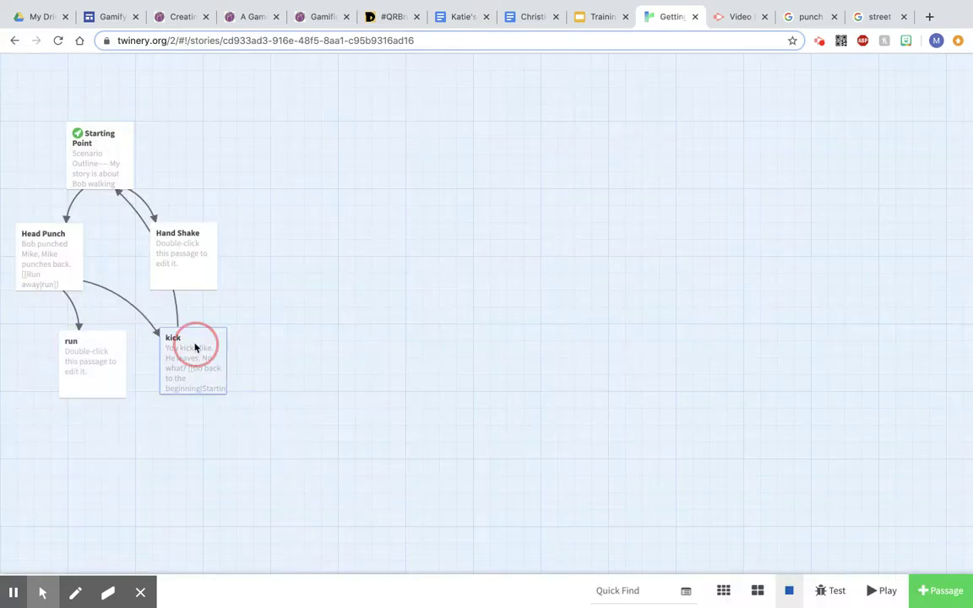
left_click(293, 108)
type("s")
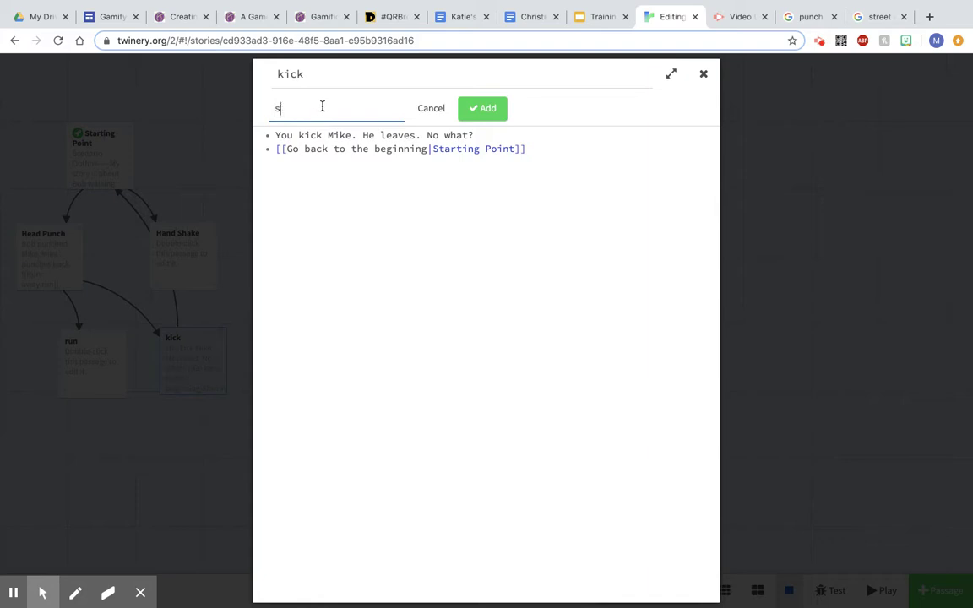
type("treet")
left_click(483, 110)
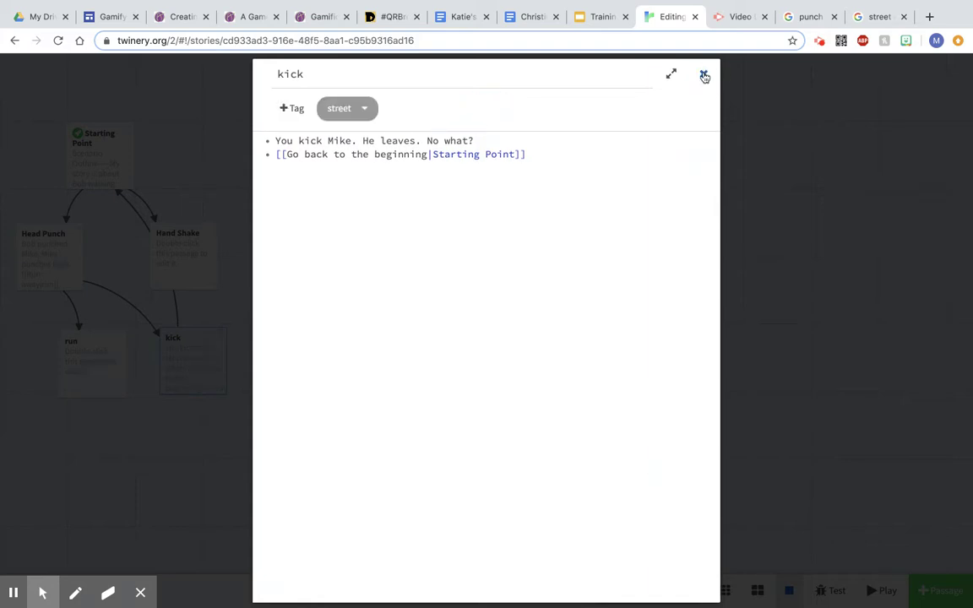
left_click(703, 75)
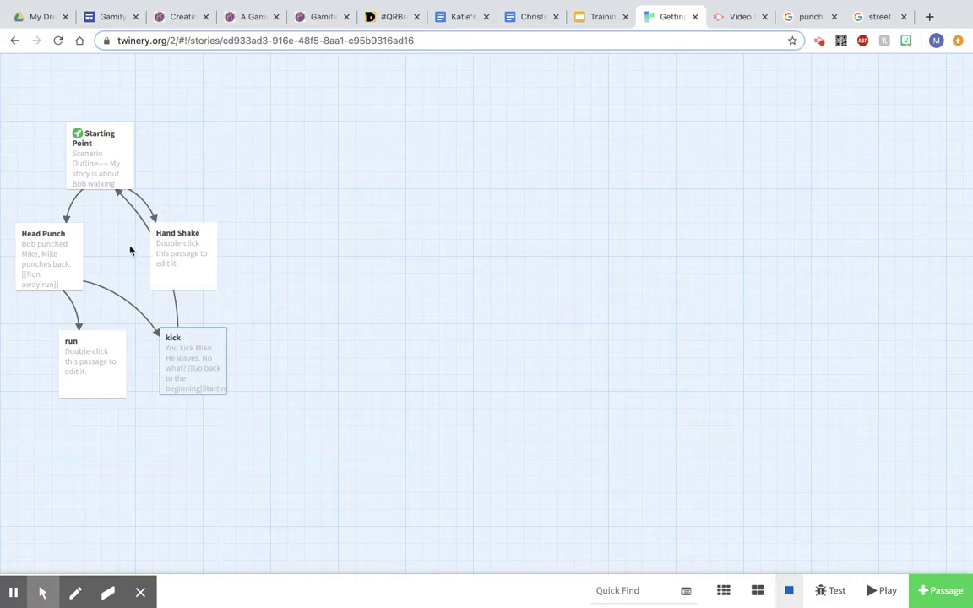
Copy the img embed code from the Training Guide: Twinery slides and paste it below the links in Twine's Head Punch passage.
double_click(56, 260)
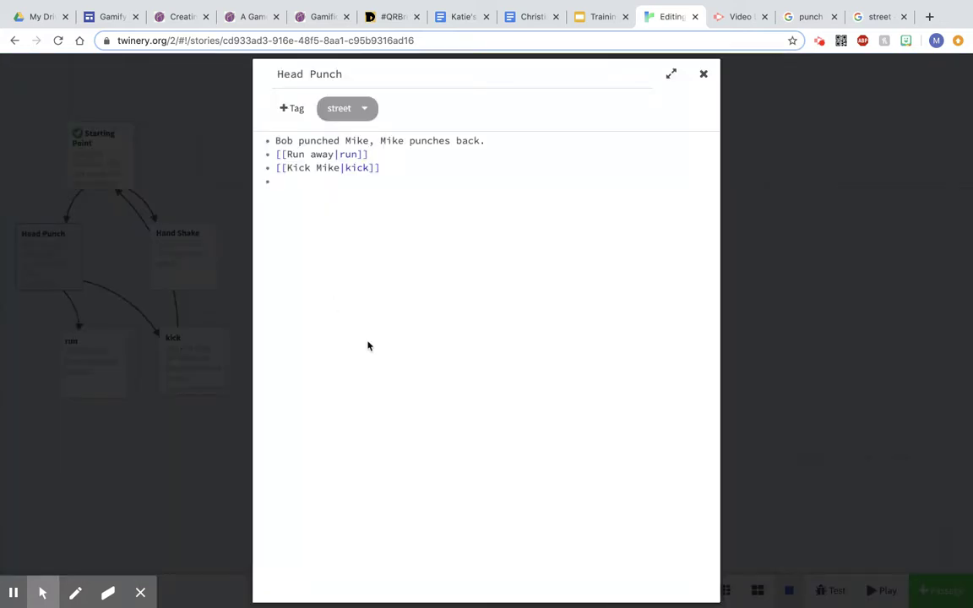
left_click(595, 24)
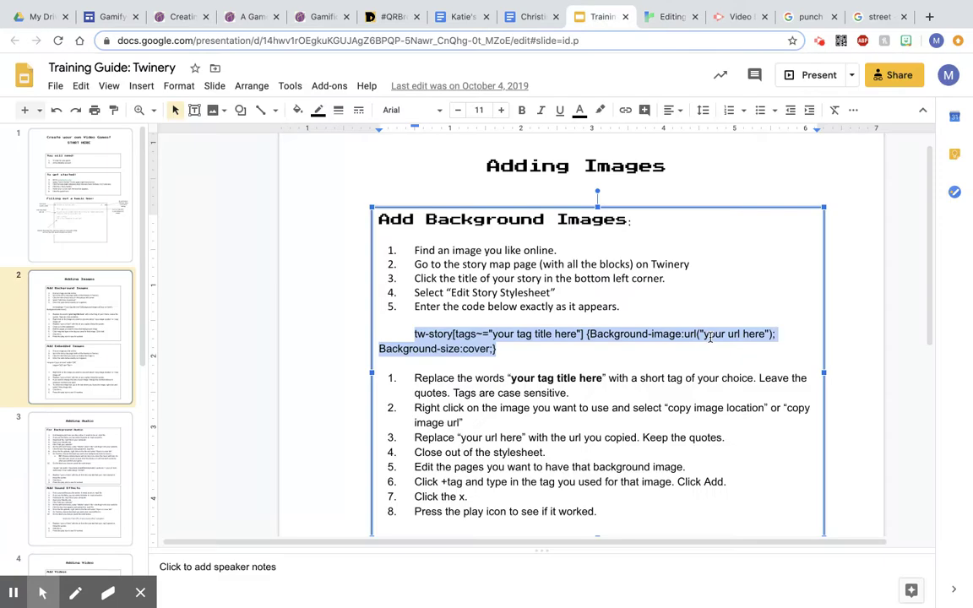
scroll(710, 338, "down", 7)
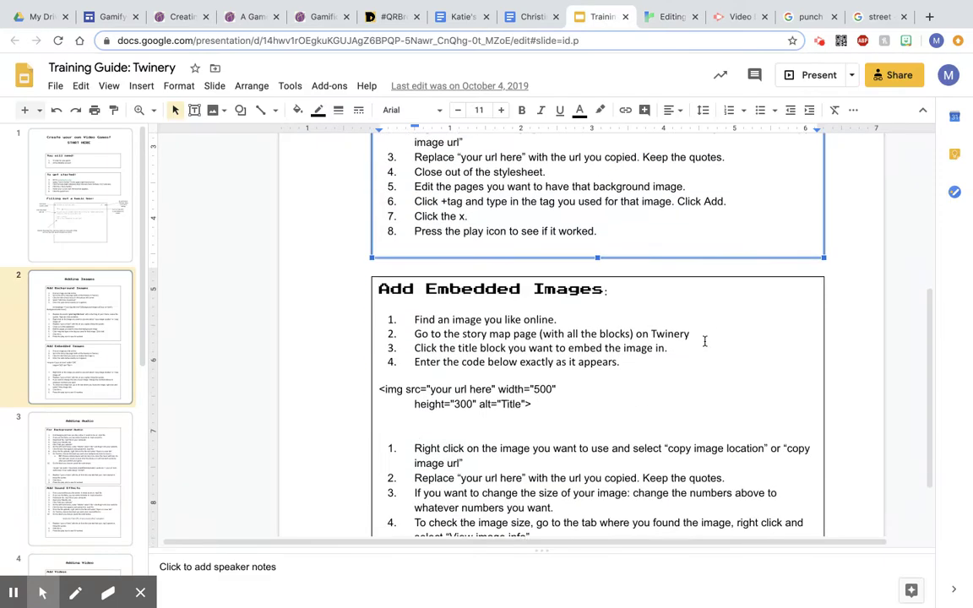
scroll(704, 341, "down", 2)
left_click_drag(536, 324, 531, 326)
left_click_drag(596, 454, 597, 450)
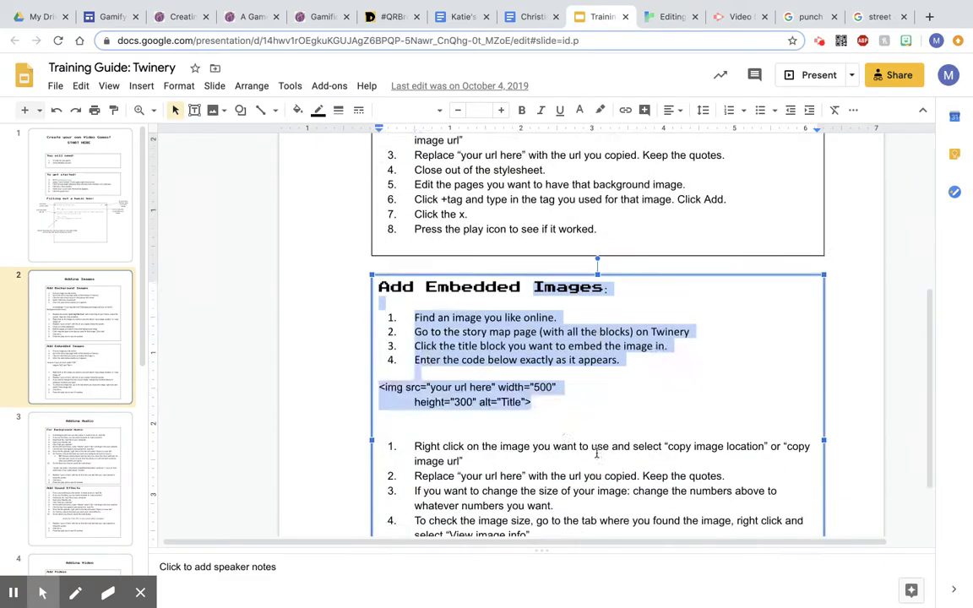
left_click(597, 446)
left_click_drag(549, 400, 365, 393)
key("ctrl+c")
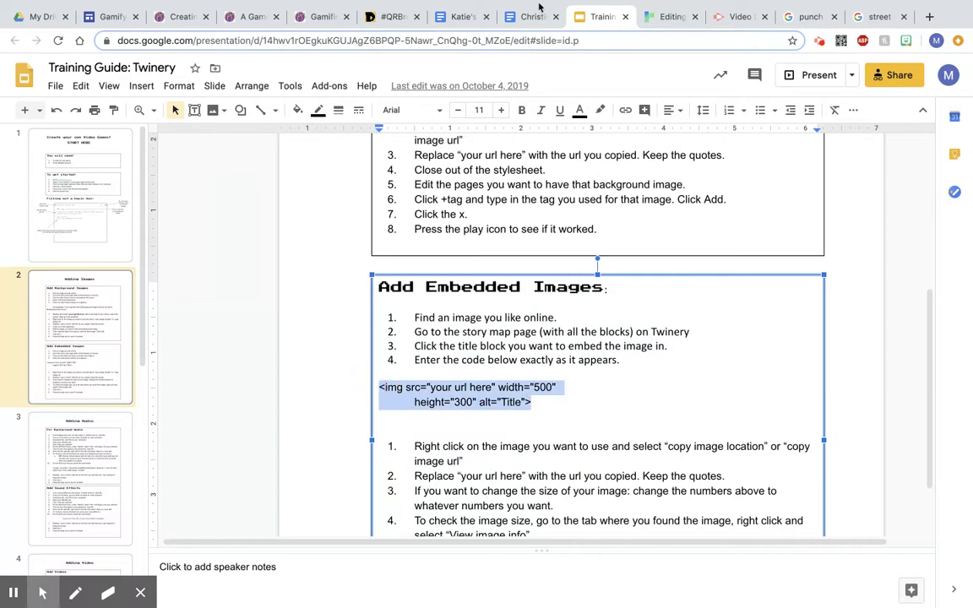
left_click(671, 16)
key("ctrl+v")
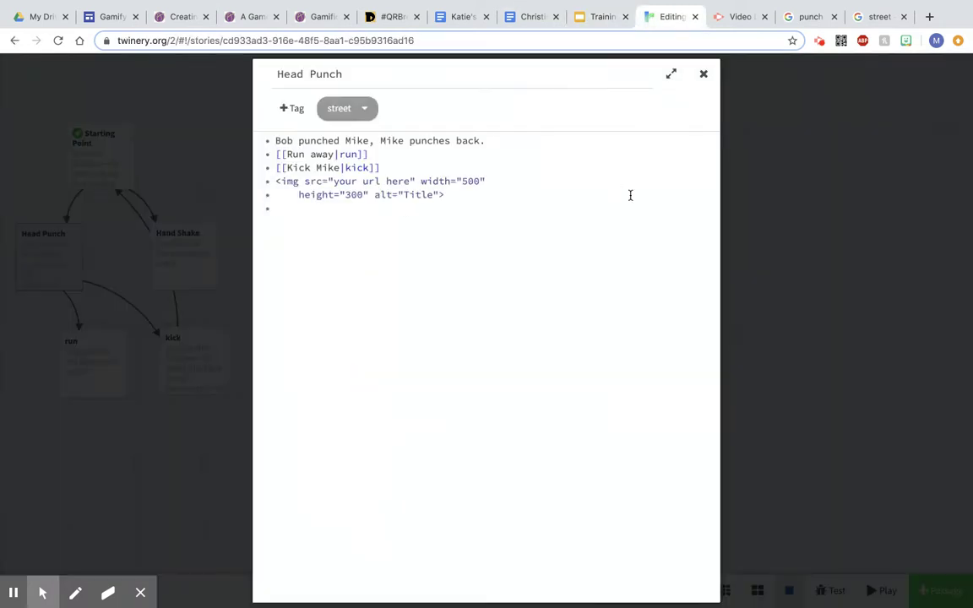
left_click(800, 17)
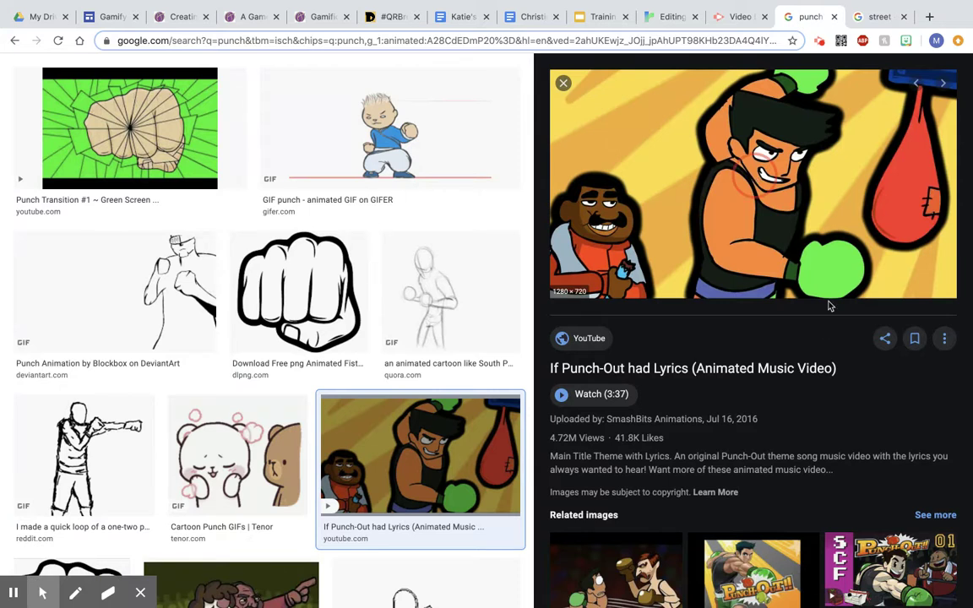
left_click(591, 17)
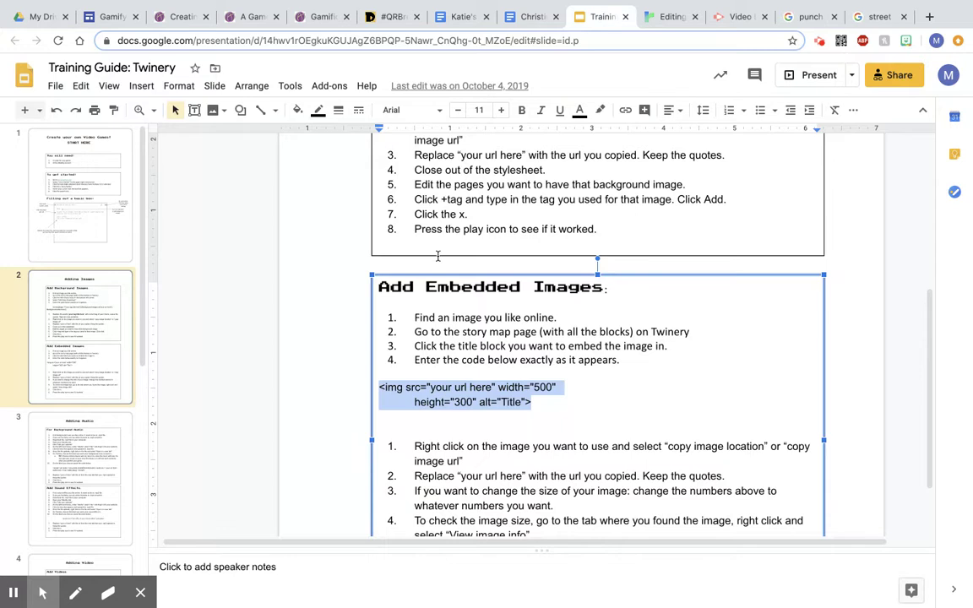
left_click(661, 17)
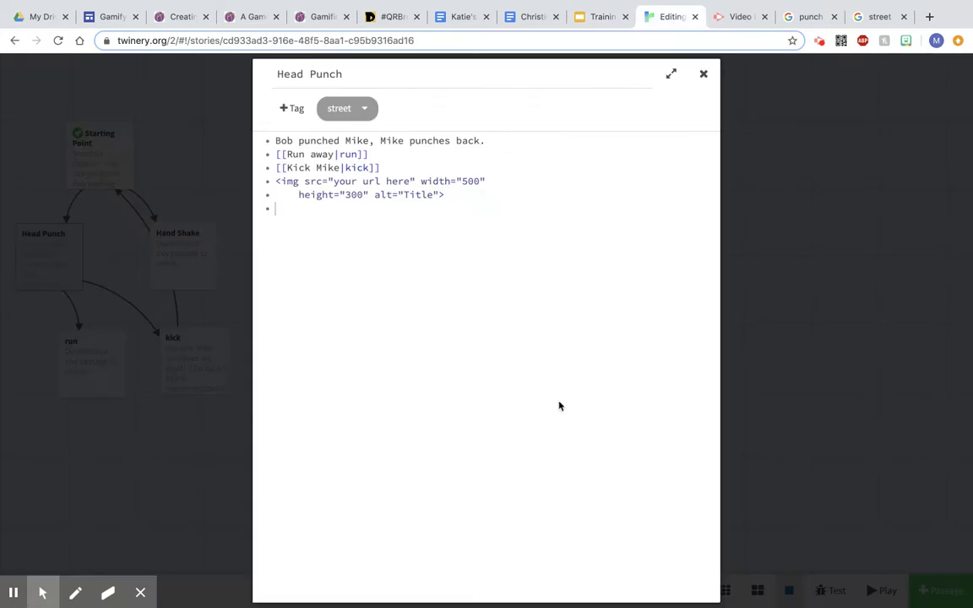
left_click_drag(412, 183, 334, 182)
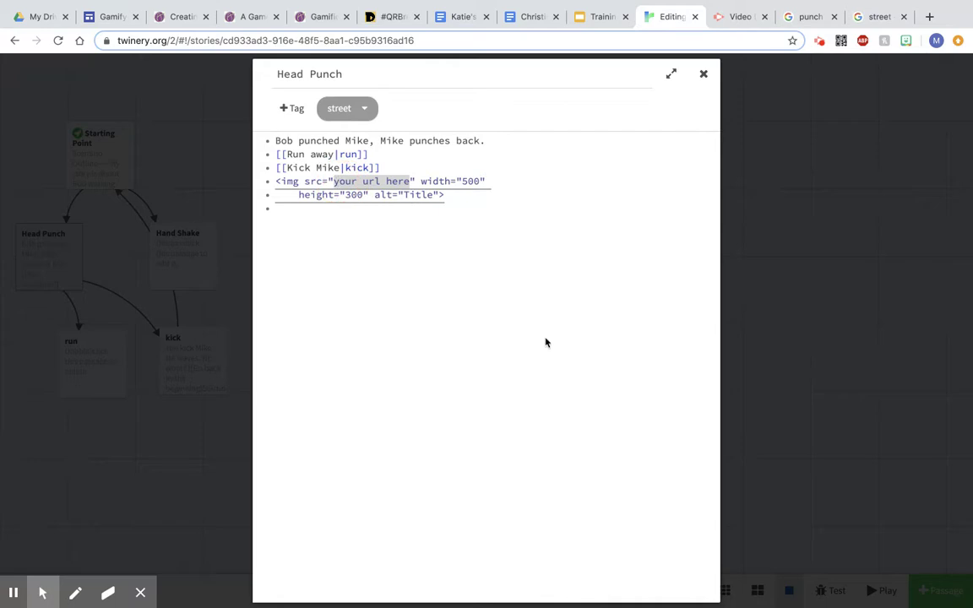
type("https://i.ytimg.com/vi/bYoCmwuA07g/maxresdefault.jpg")
left_click(285, 201)
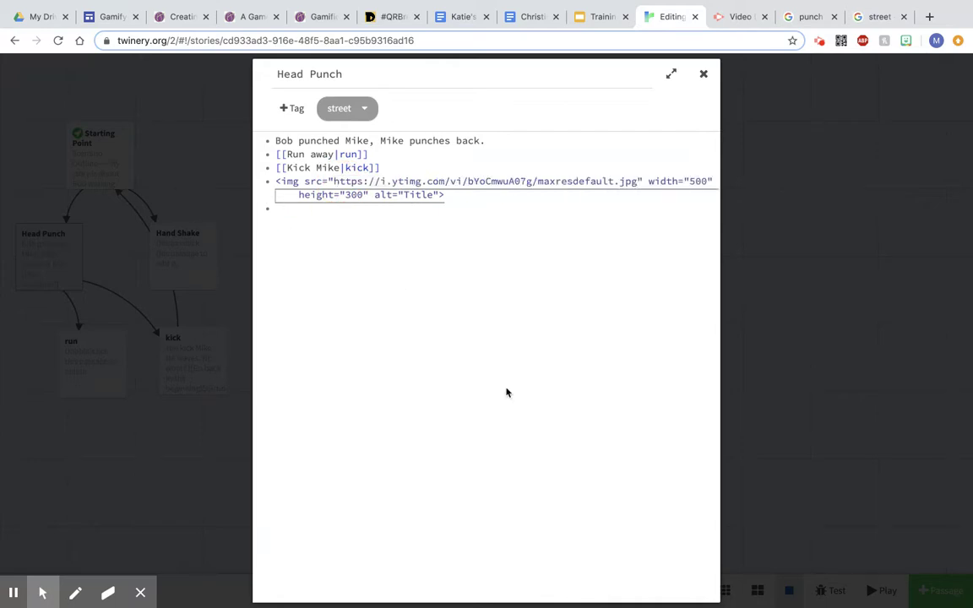
left_click(703, 74)
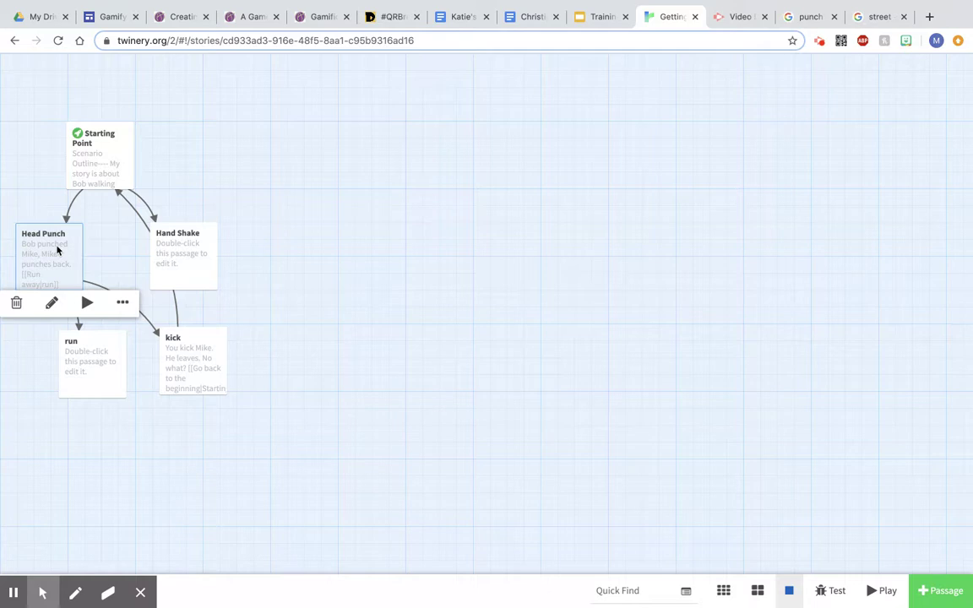
Play the story through the head punch choice to check the embedded image, and close the preview.
left_click(878, 593)
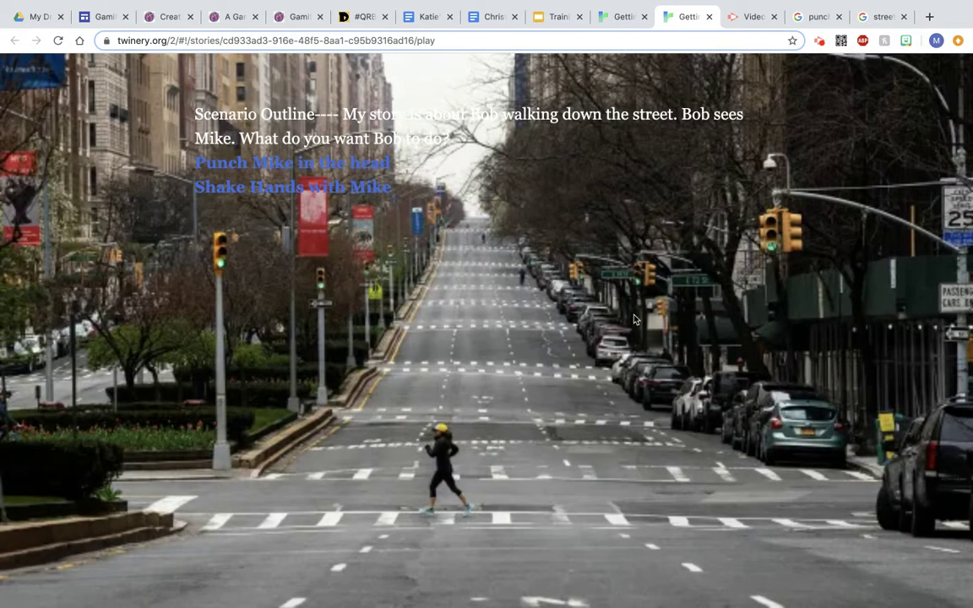
left_click(366, 168)
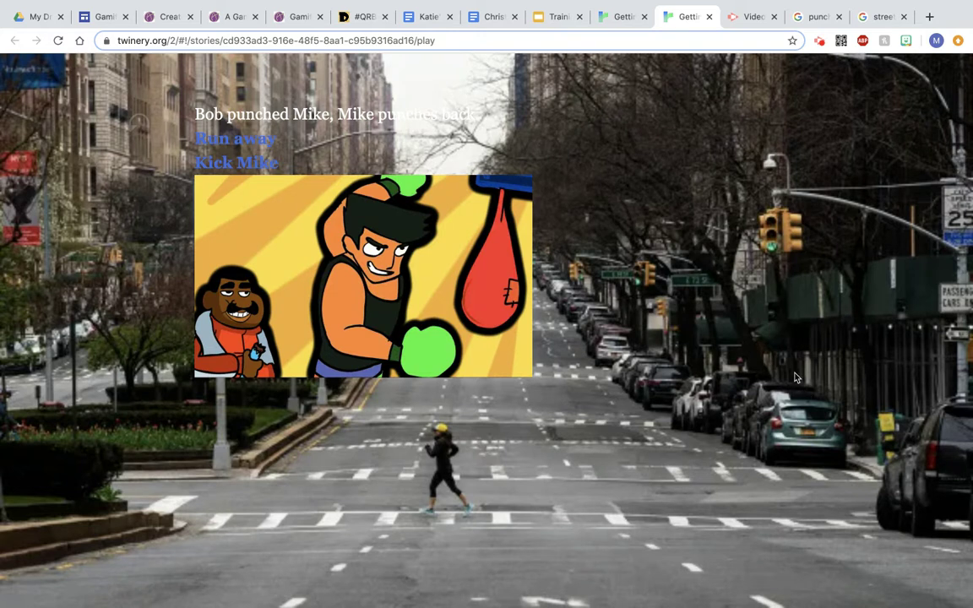
left_click(709, 17)
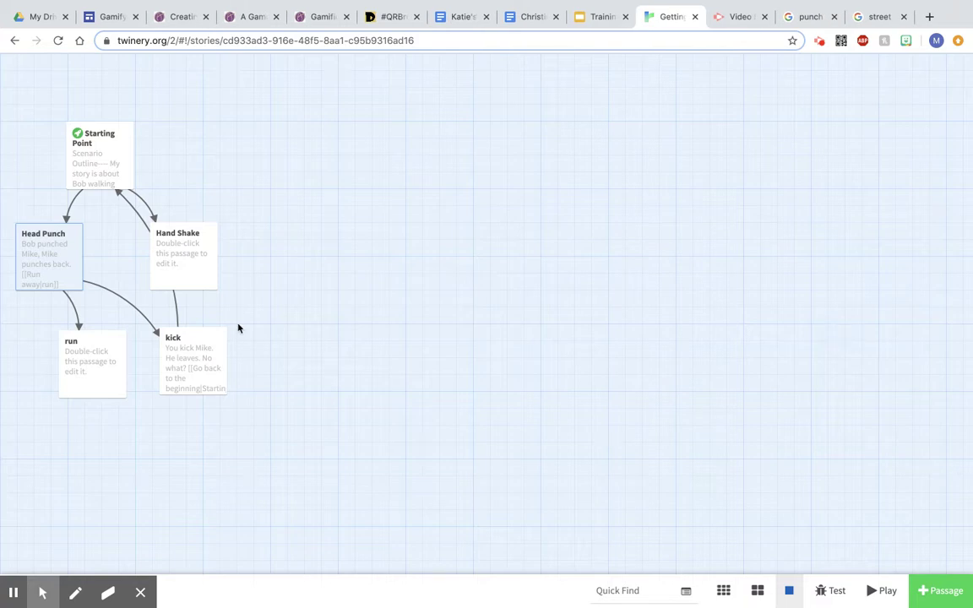
In the Head Punch passage, set the embedded image's width to 1500 and height to 3300, and close the editor.
mouse_move(23, 244)
double_click(29, 246)
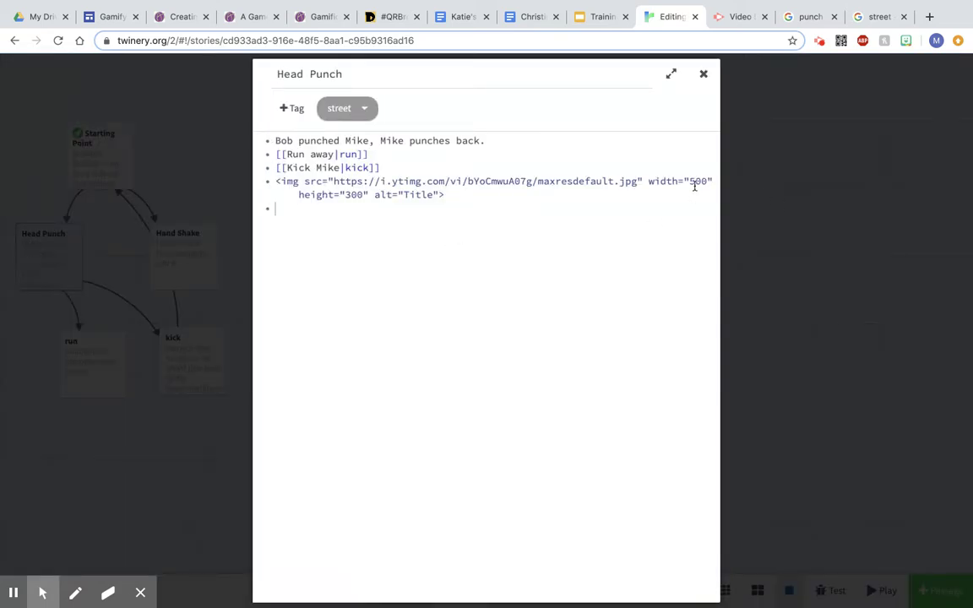
left_click(690, 181)
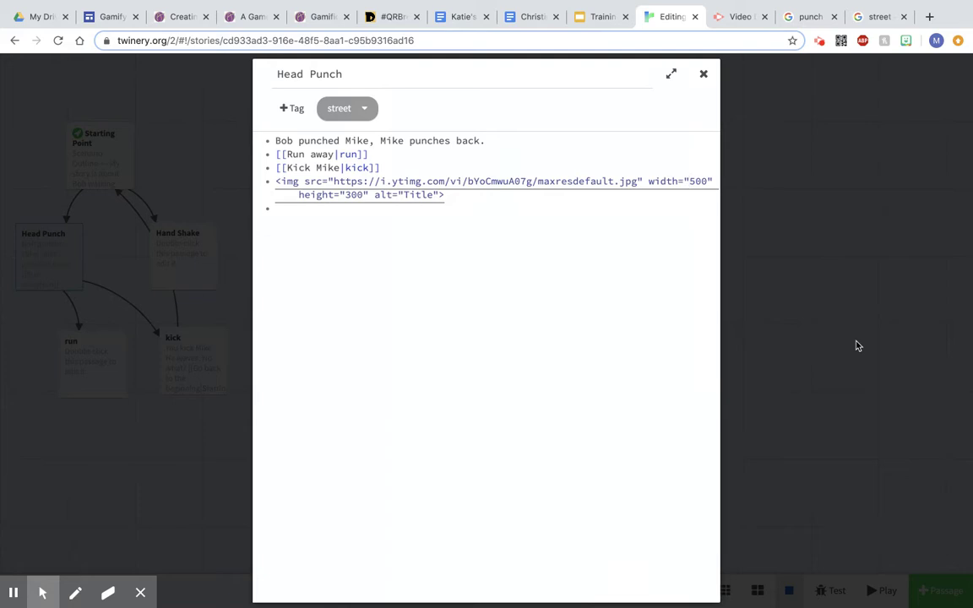
type("1")
left_click(376, 176)
type("3")
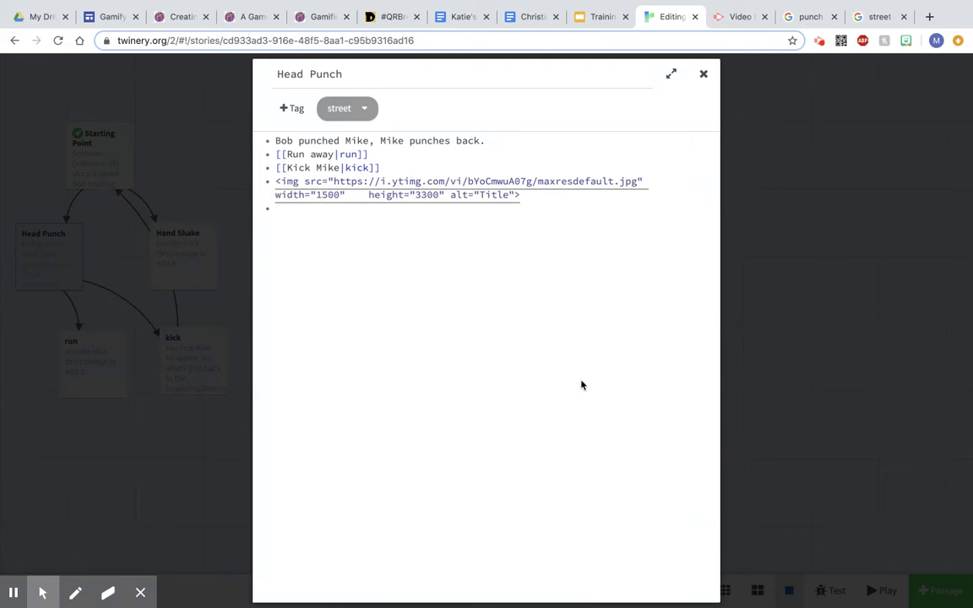
left_click(703, 75)
Test the story from the Head Punch passage to examine the resized image over its full height, and close the test.
mouse_move(73, 261)
left_click(88, 304)
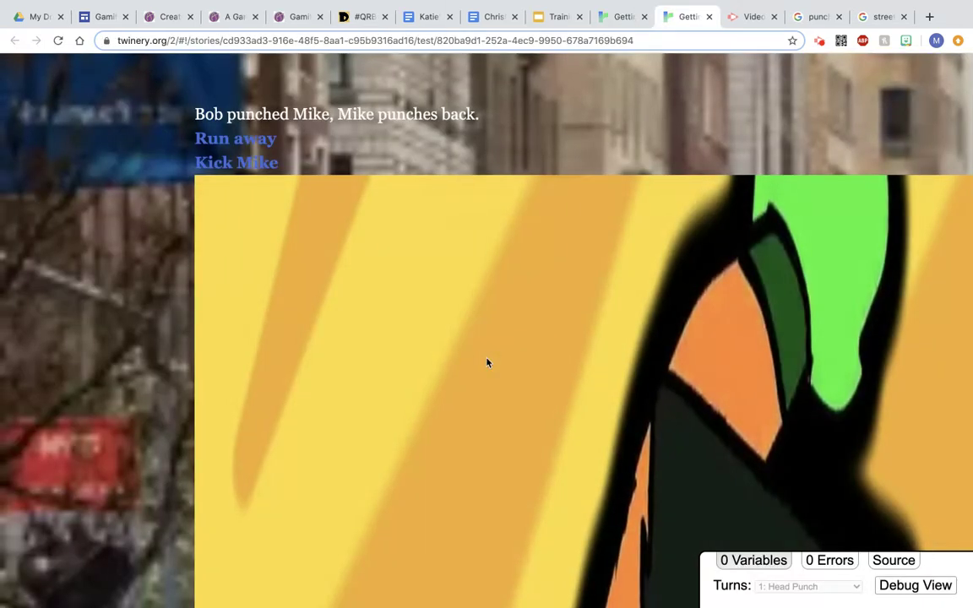
scroll(486, 364, "down", 10)
scroll(486, 363, "down", 5)
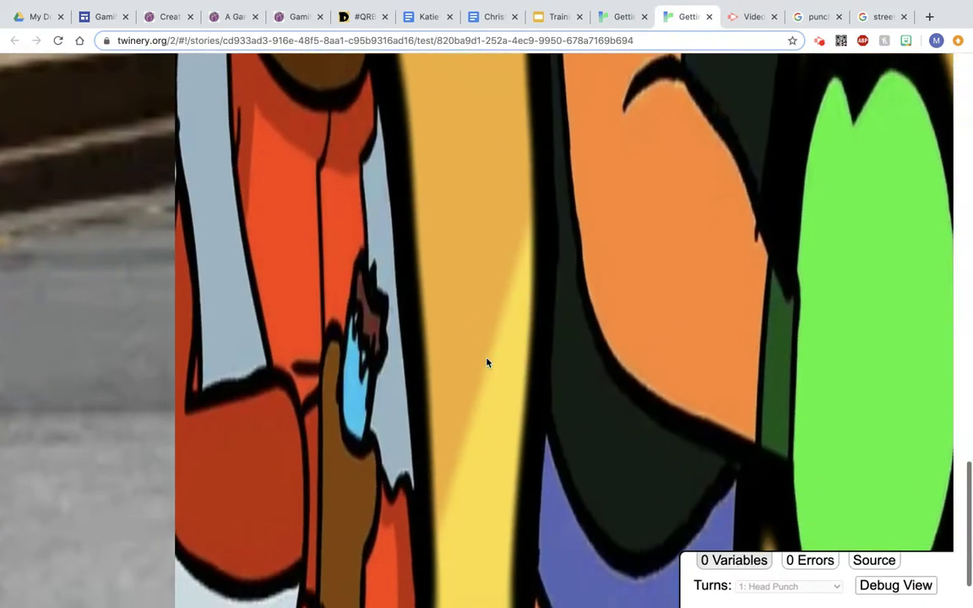
scroll(487, 363, "up", 15)
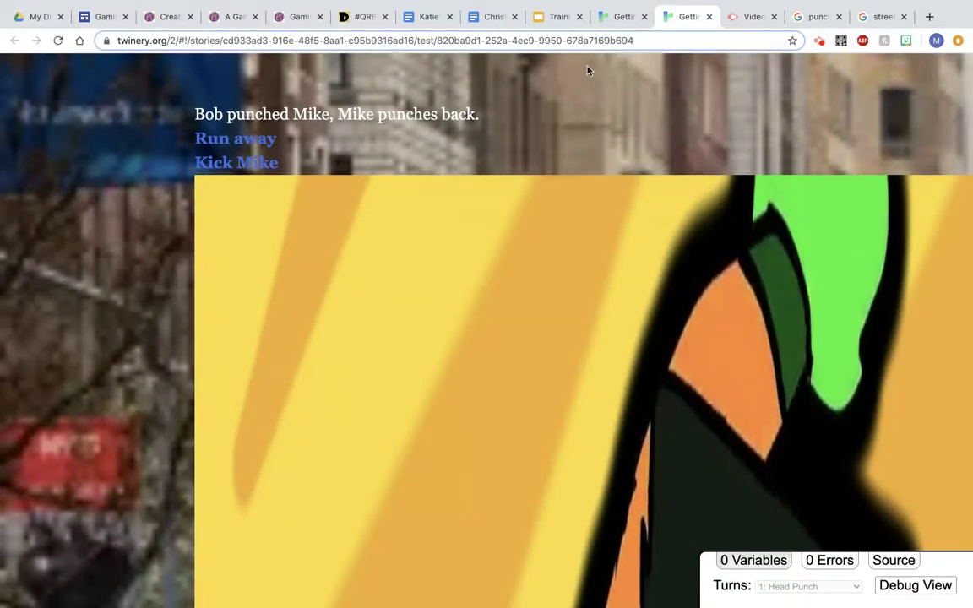
left_click(709, 17)
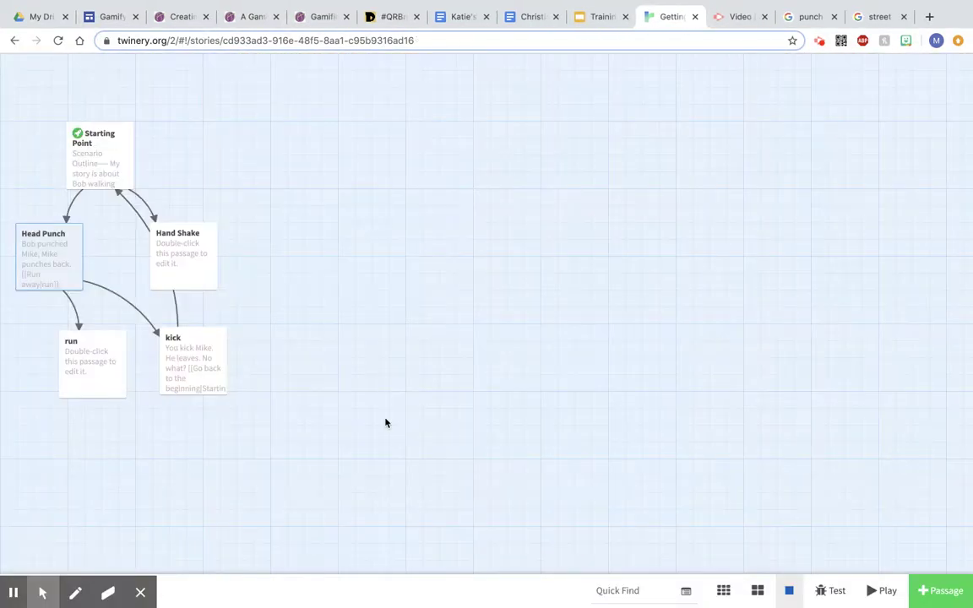